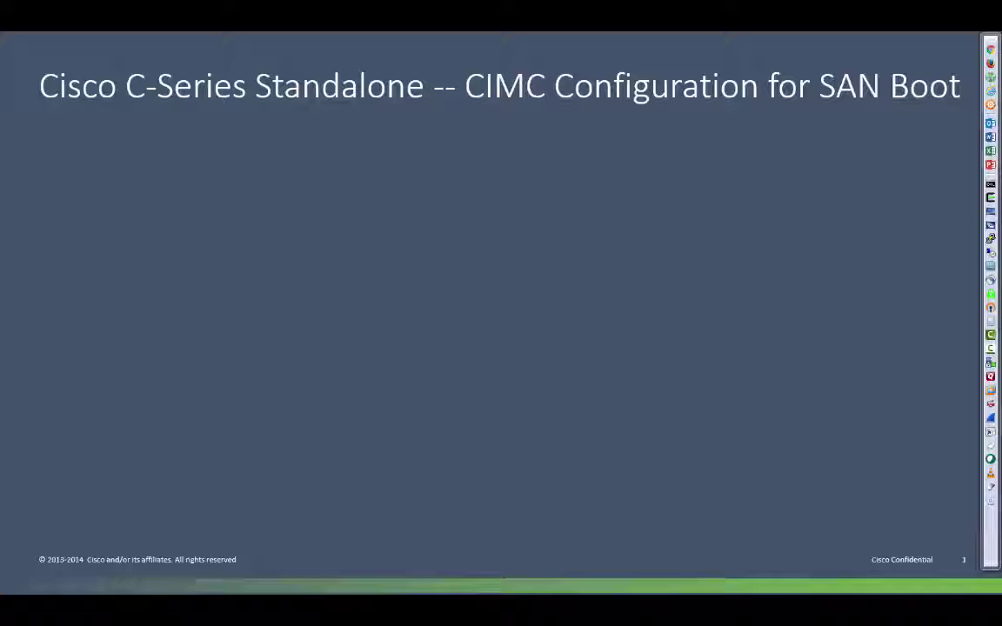
# - Reveal the Cisco VIC (FCOE) and SAN boot-config bullets on the SAN Boot slide
pyautogui.press('Right')
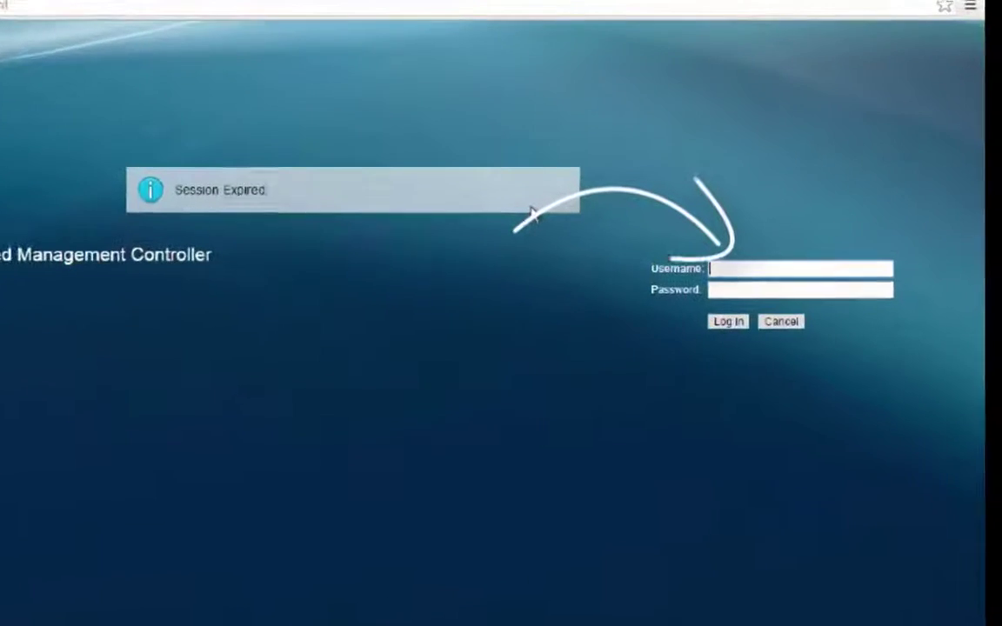
# - Log in to CIMC as admin with the account password
pyautogui.write('admin')
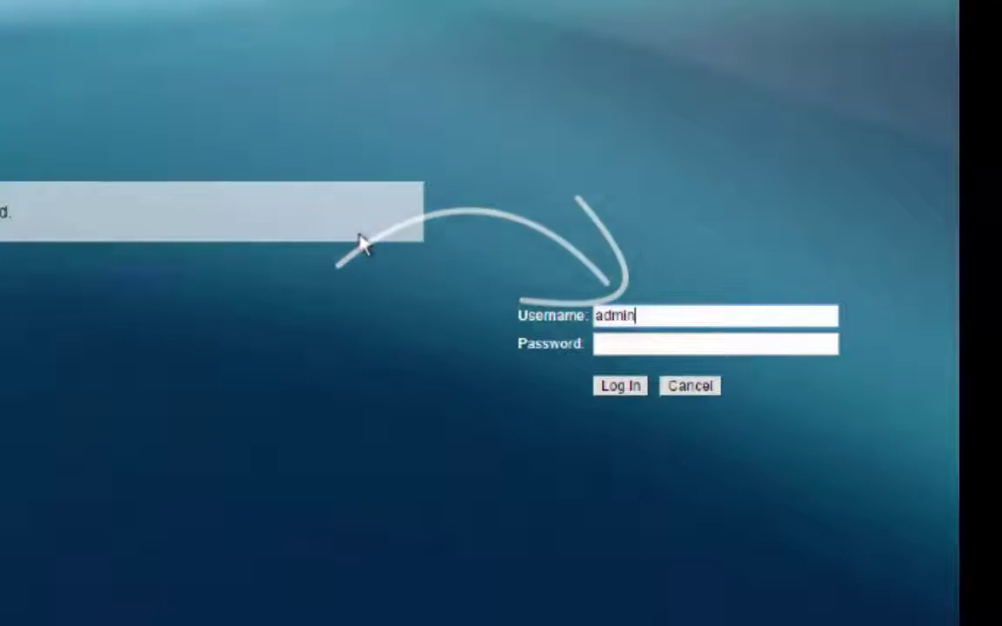
pyautogui.press('Tab')
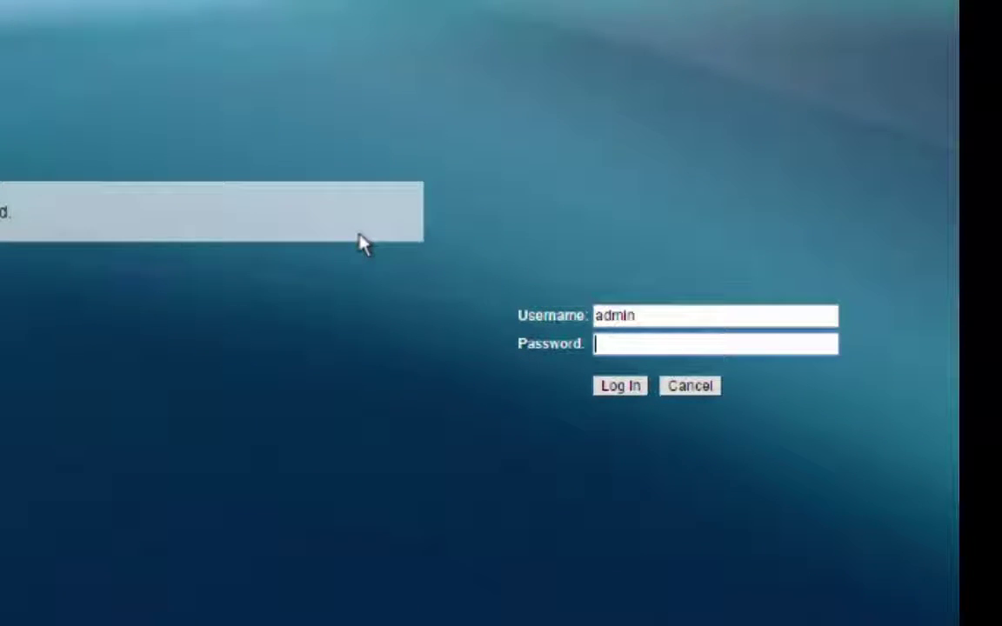
pyautogui.write('******')
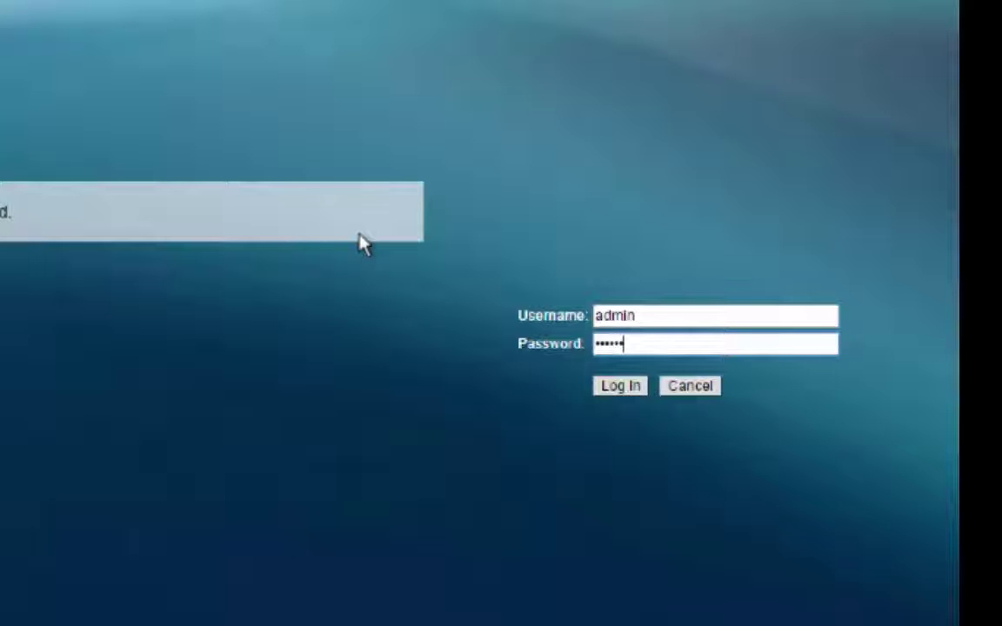
pyautogui.write('****')
pyautogui.press('Return')
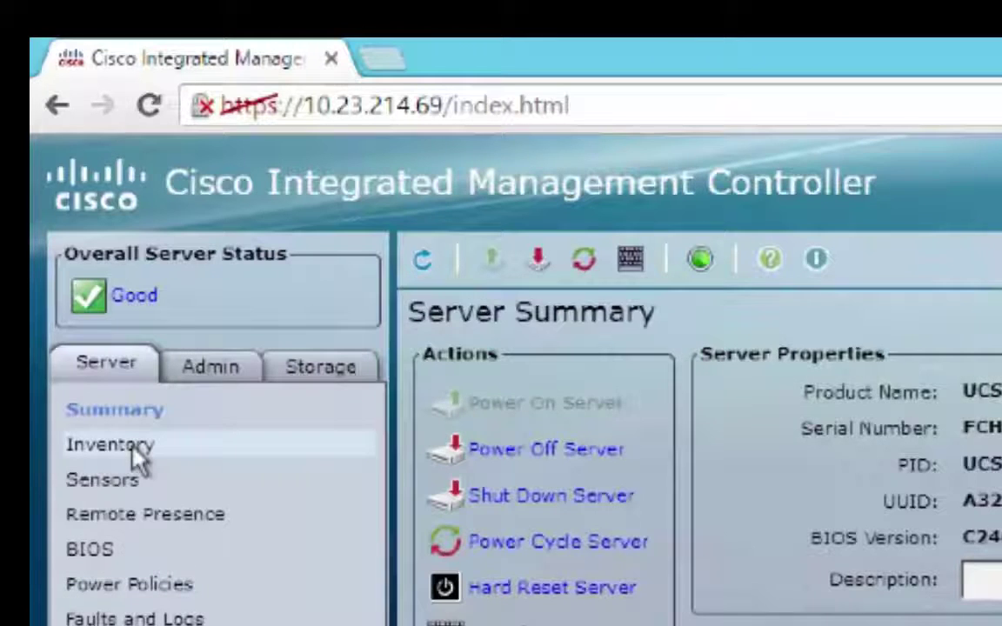
# - Show the server inventory's Cisco VIC adapters, including the UCS VIC 1227 in the MLOM slot
pyautogui.click(135, 452)
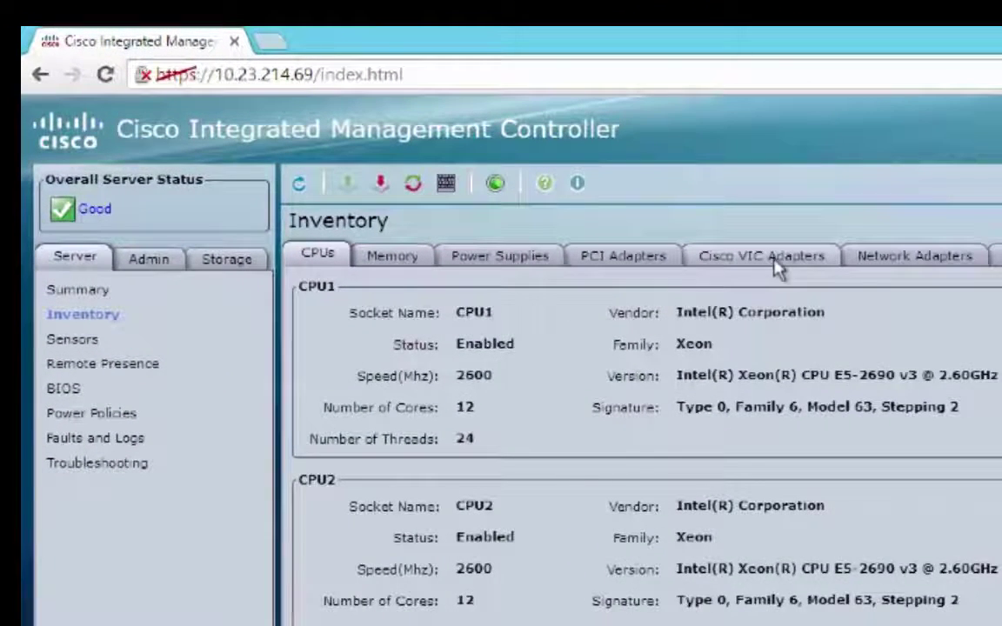
pyautogui.click(776, 261)
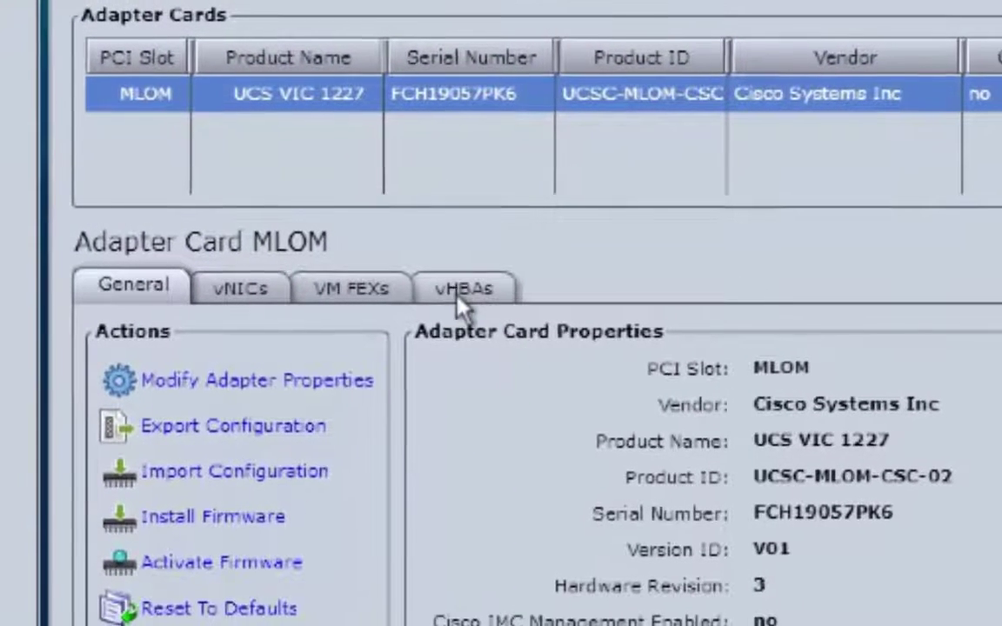
# - Enable FC SAN Boot on vHBA fc0 and save the change
pyautogui.click(465, 289)
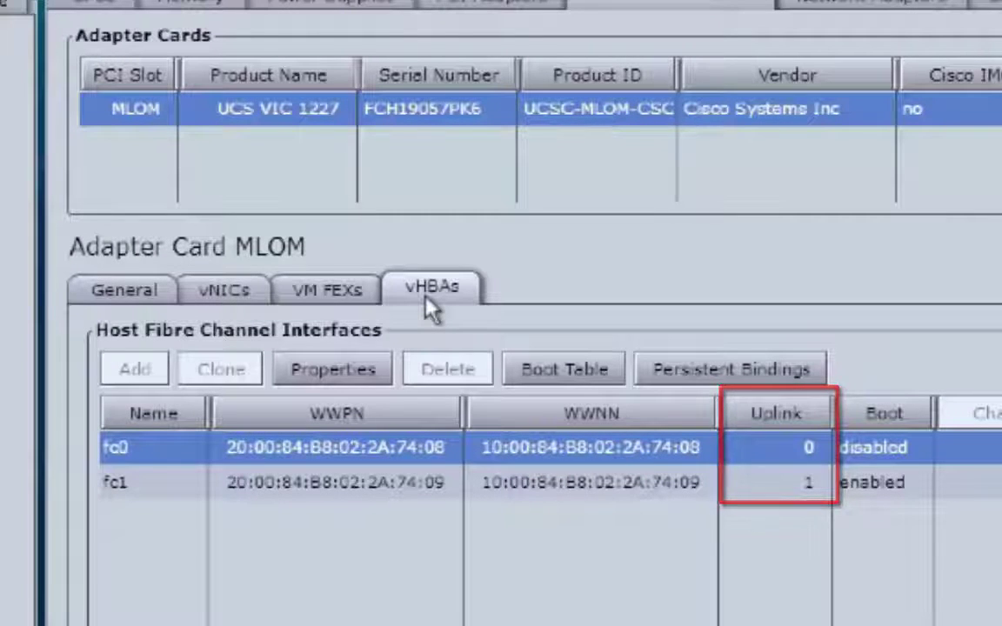
pyautogui.click(341, 374)
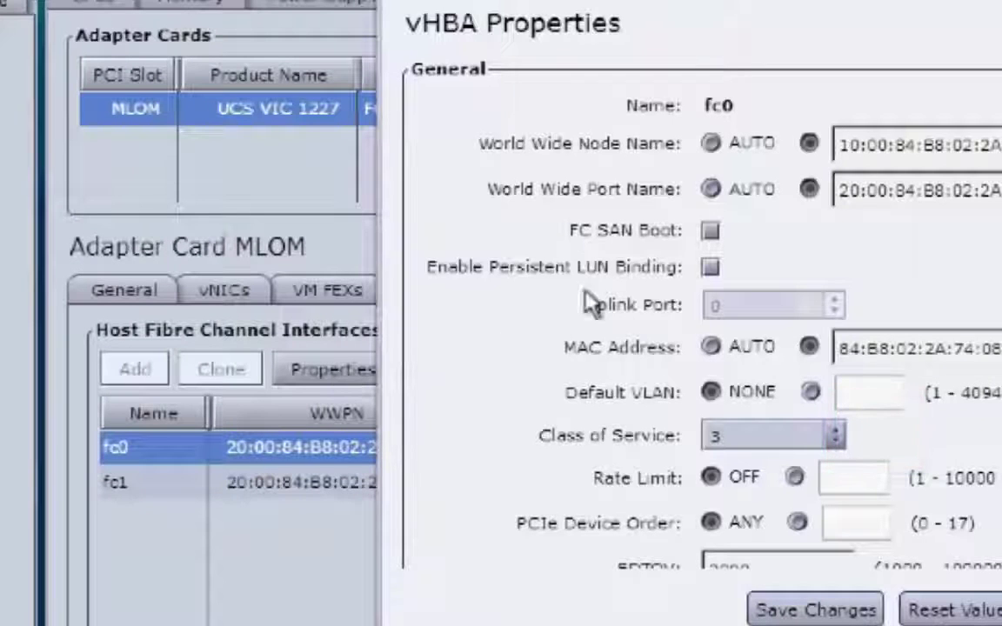
pyautogui.click(710, 230)
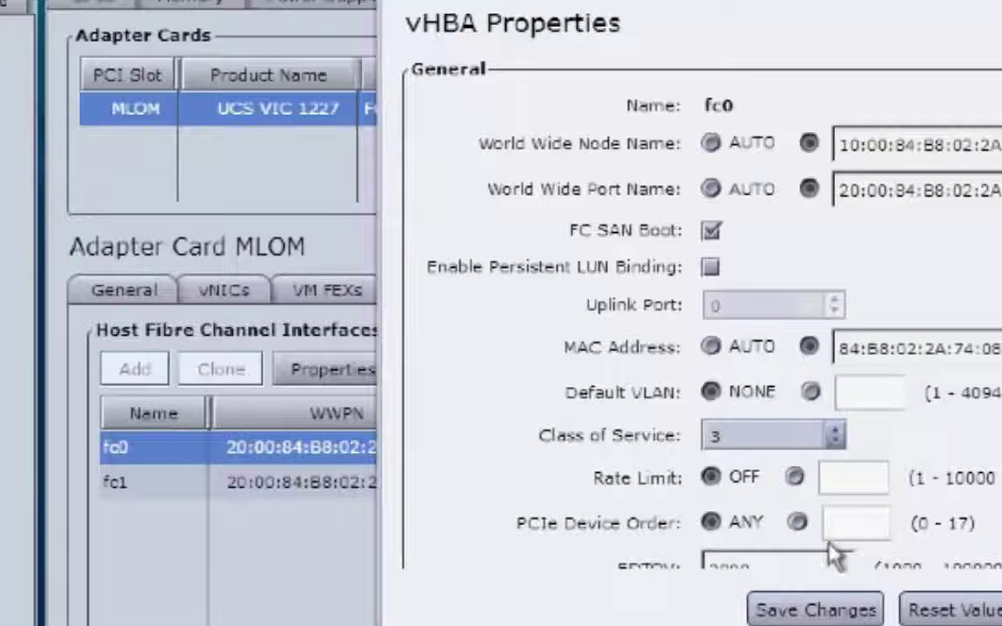
pyautogui.click(811, 609)
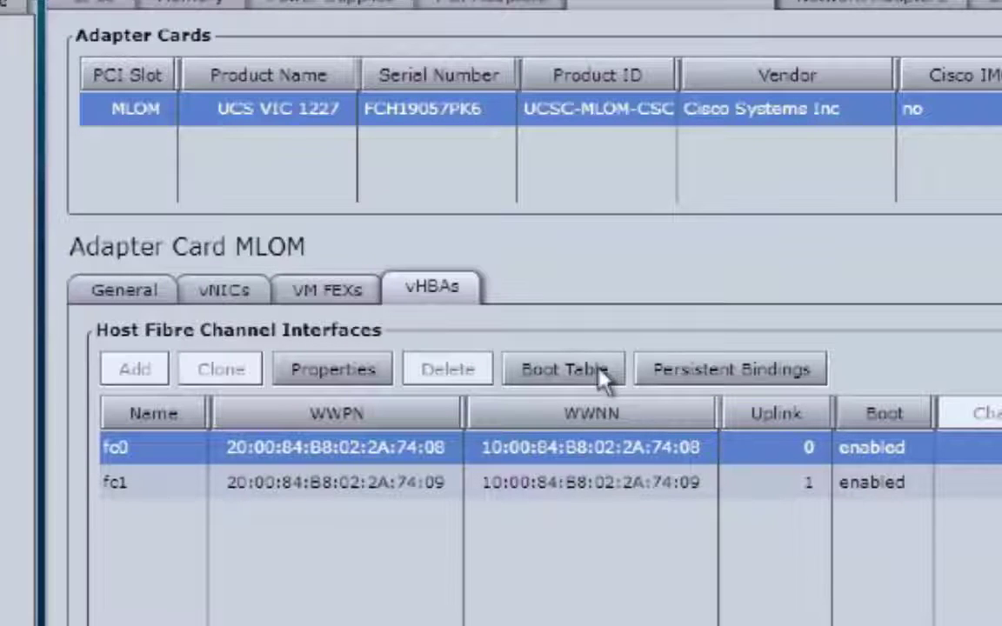
# - Open fc0's boot table and copy controller 1's target WWPN 26:00:00:01:55:35:0f:7f from the notes
pyautogui.click(600, 373)
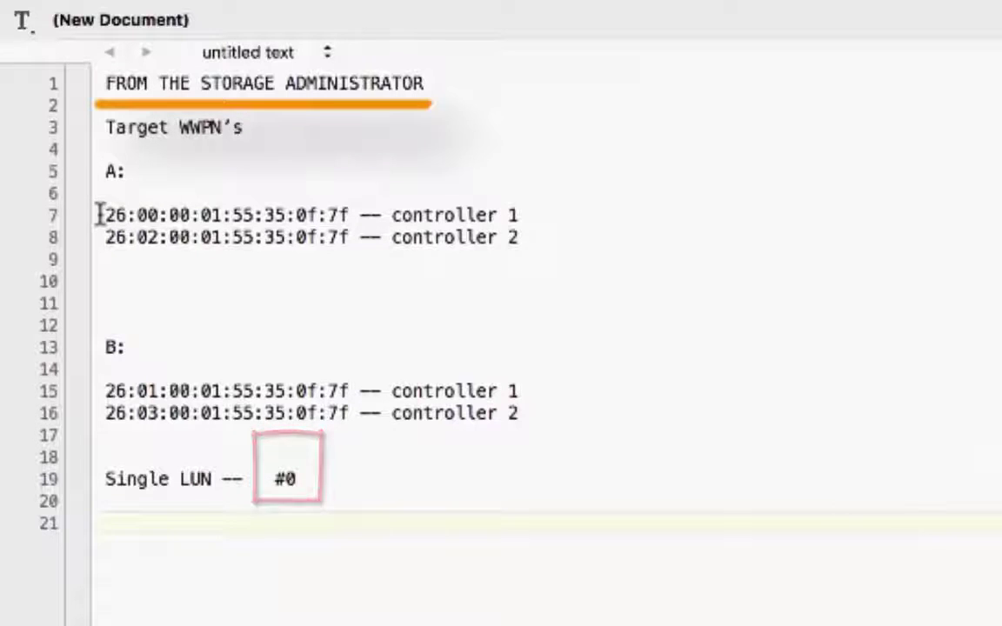
pyautogui.moveTo(96, 215); pyautogui.dragTo(350, 208)
pyautogui.hotkey('ctrl', 'c')
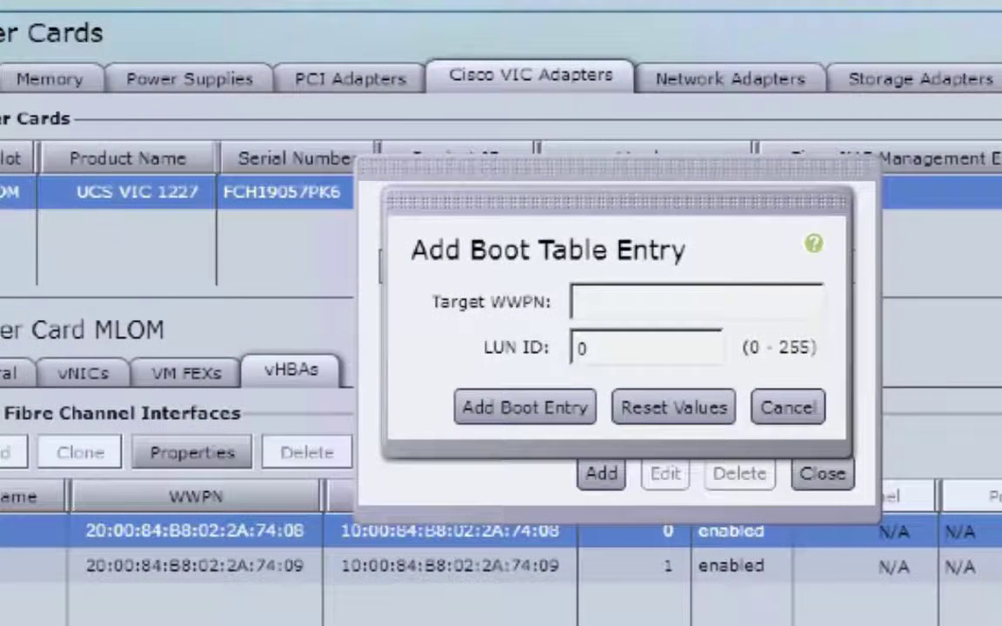
# - Add a boot entry with target WWPN 26:00:00:01:55:35:0F:7F and LUN 0, then close the boot table
pyautogui.rightClick(589, 304)
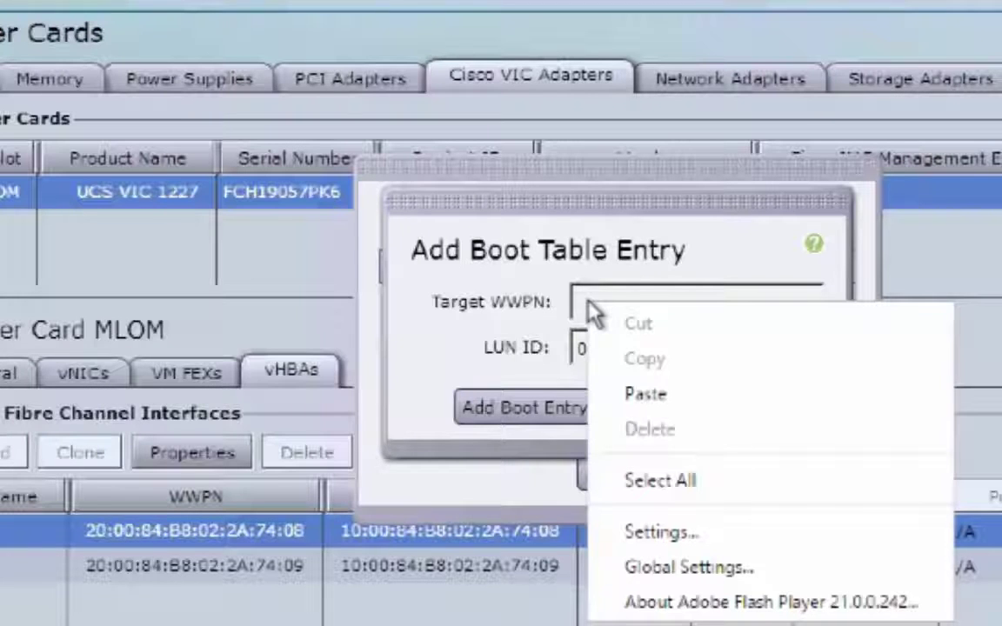
pyautogui.click(645, 396)
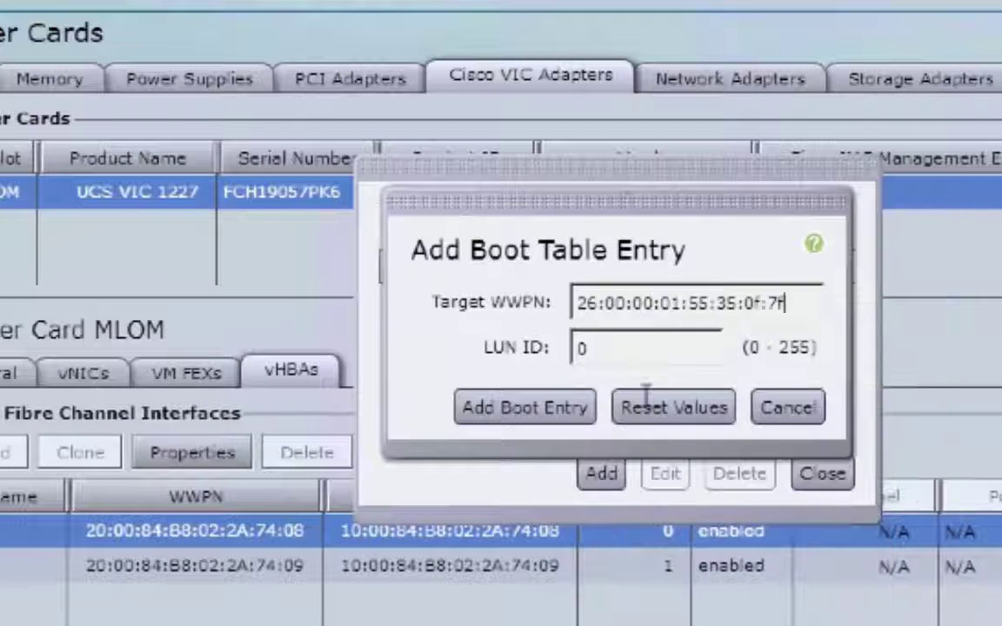
pyautogui.click(580, 421)
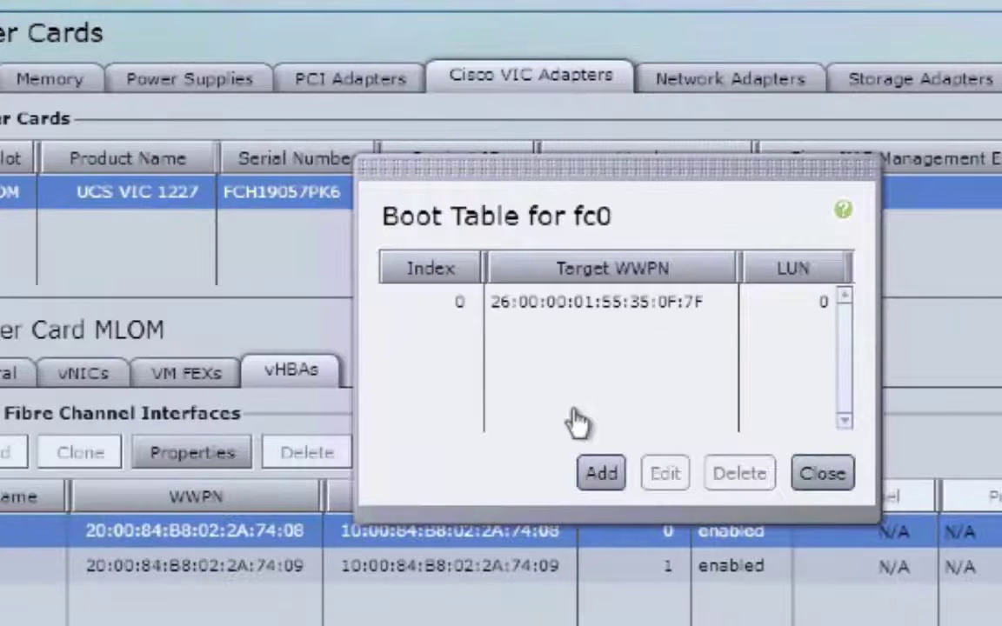
pyautogui.click(824, 475)
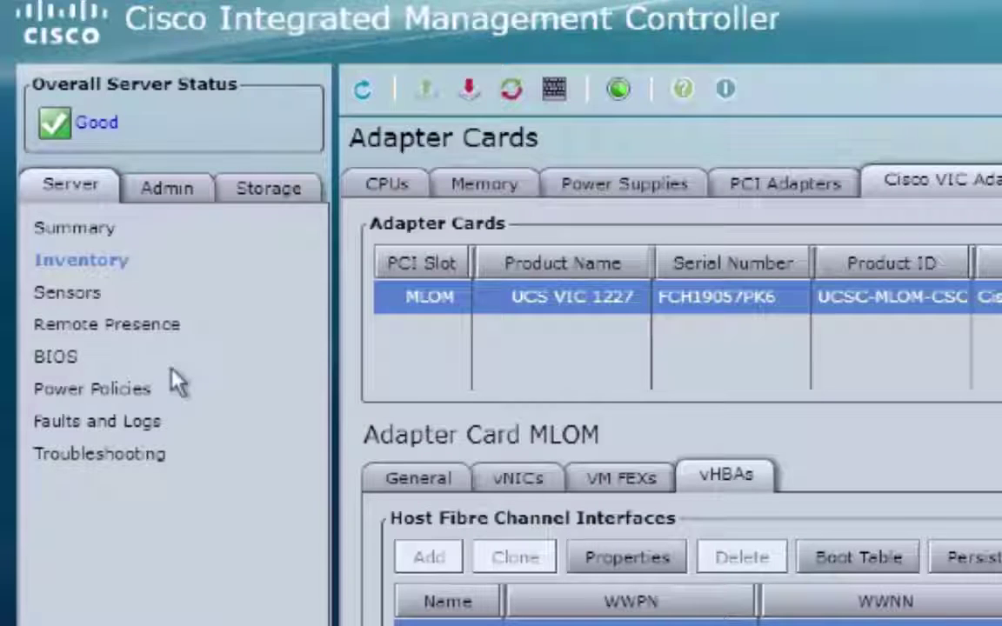
# - Review the advanced BIOS parameters, with All PCIe Slots and MLOM OptionROM Enabled, and save them
pyautogui.click(86, 357)
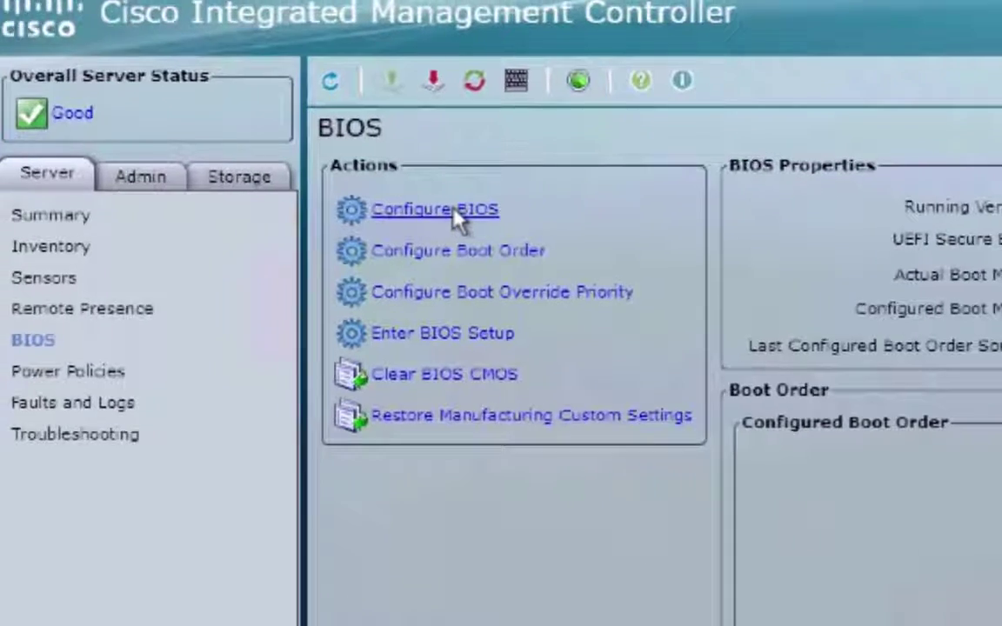
pyautogui.click(493, 225)
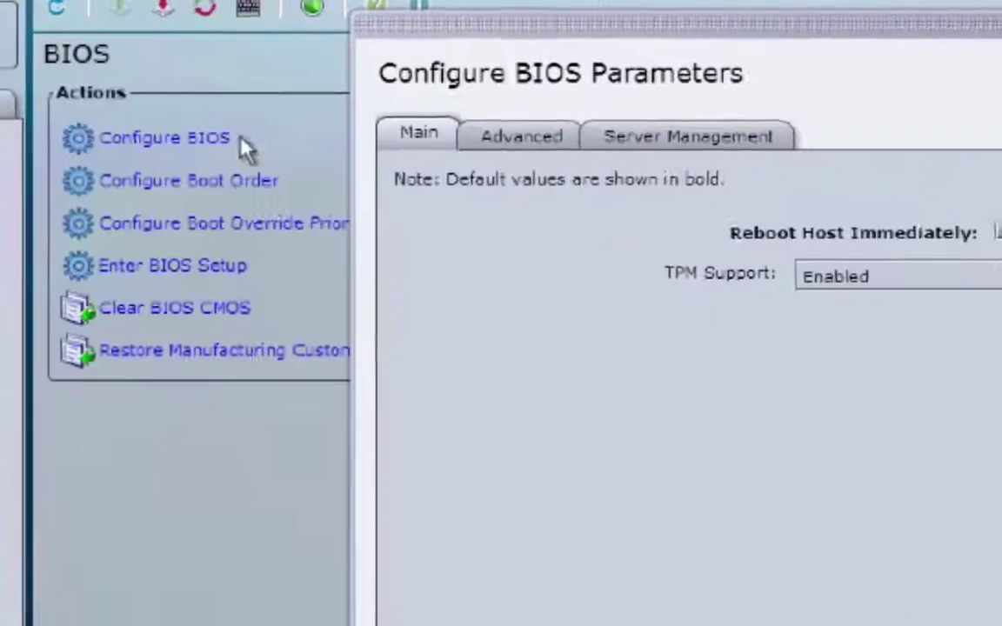
pyautogui.click(521, 138)
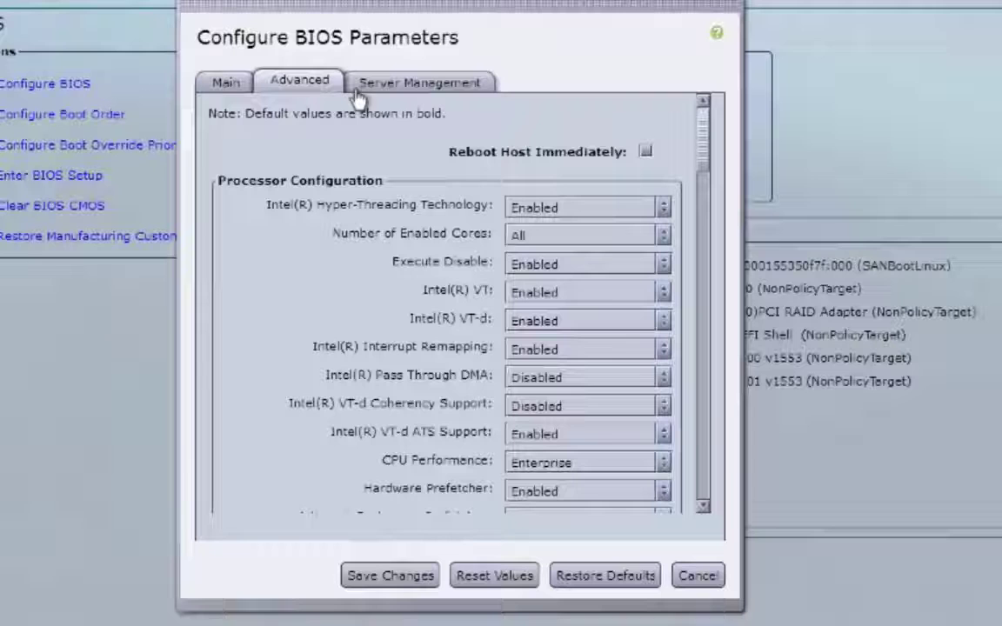
pyautogui.scroll(-10, 707, 261)
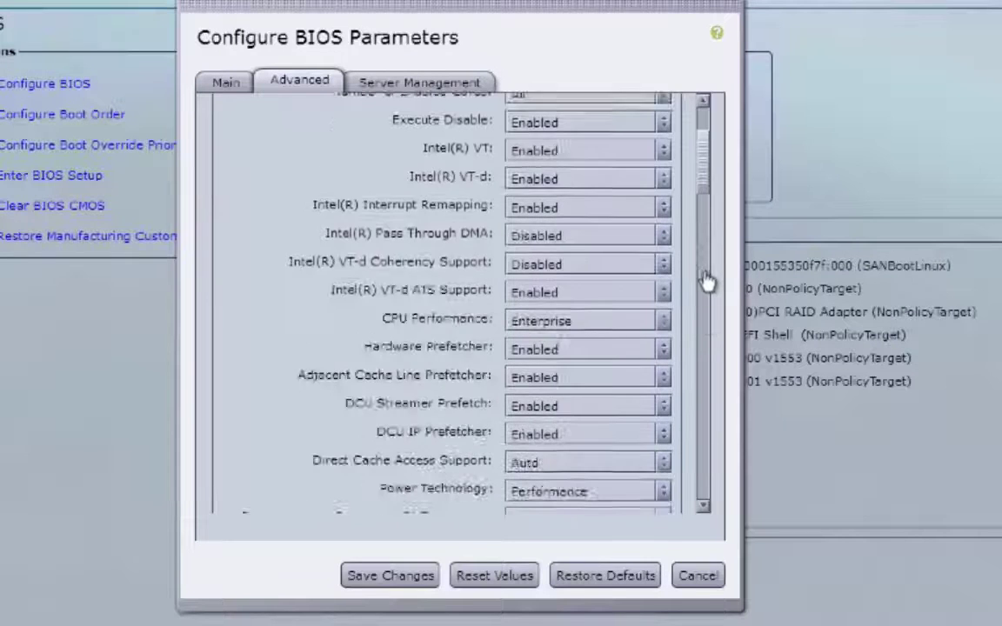
pyautogui.scroll(-15, 701, 322)
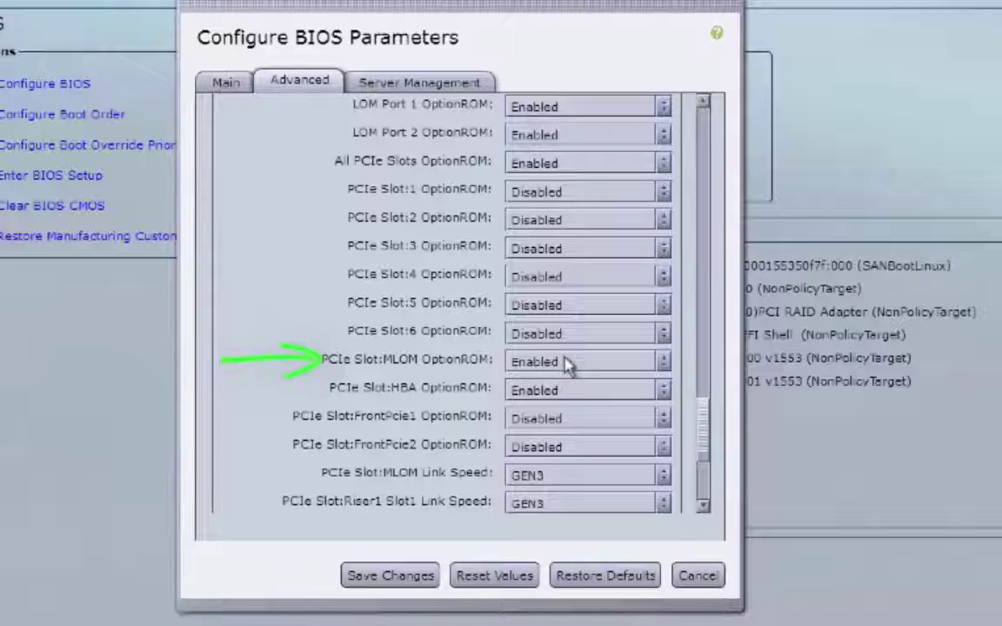
pyautogui.click(404, 570)
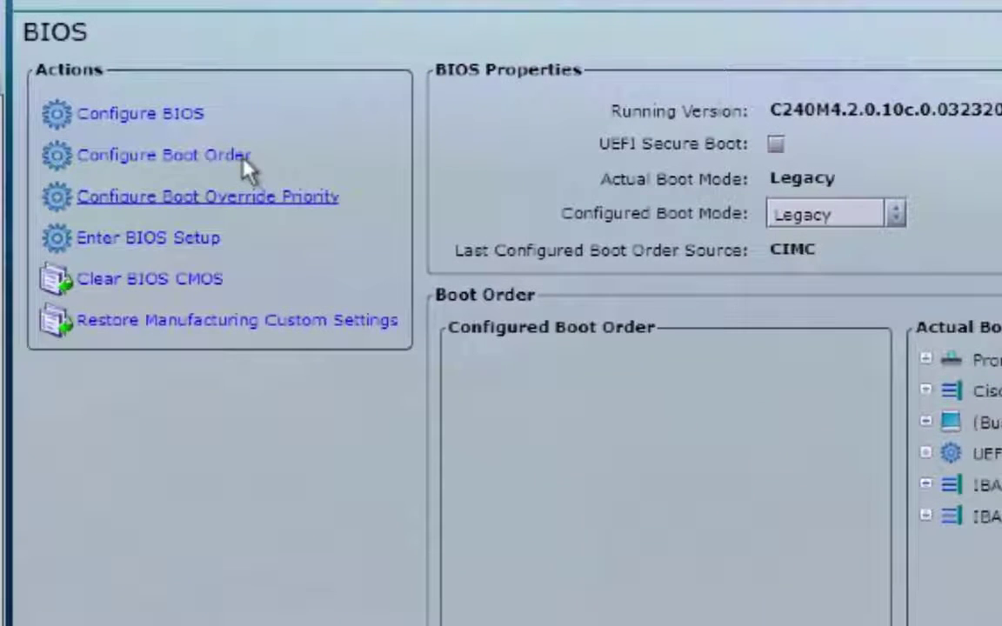
# - Add SAN boot device SANBootLinux on slot MLOM with LUN 0 to the boot order
pyautogui.click(245, 161)
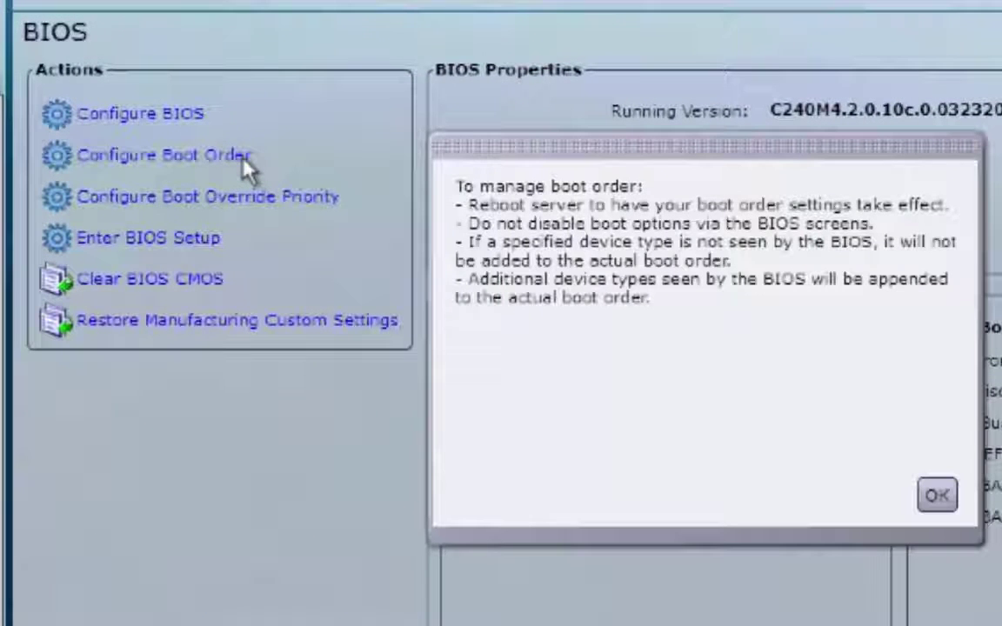
pyautogui.click(946, 517)
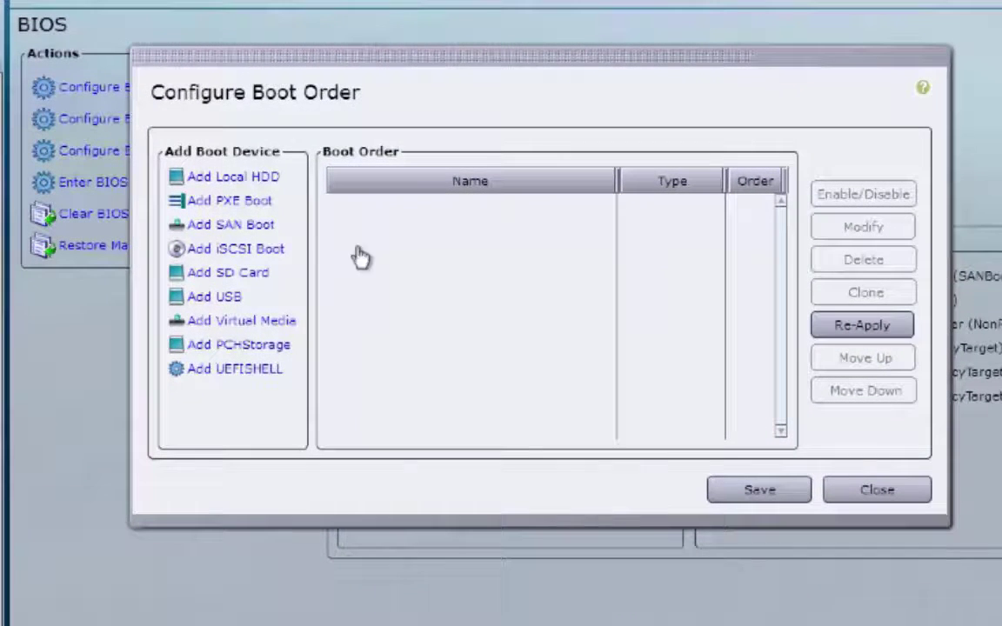
pyautogui.click(261, 226)
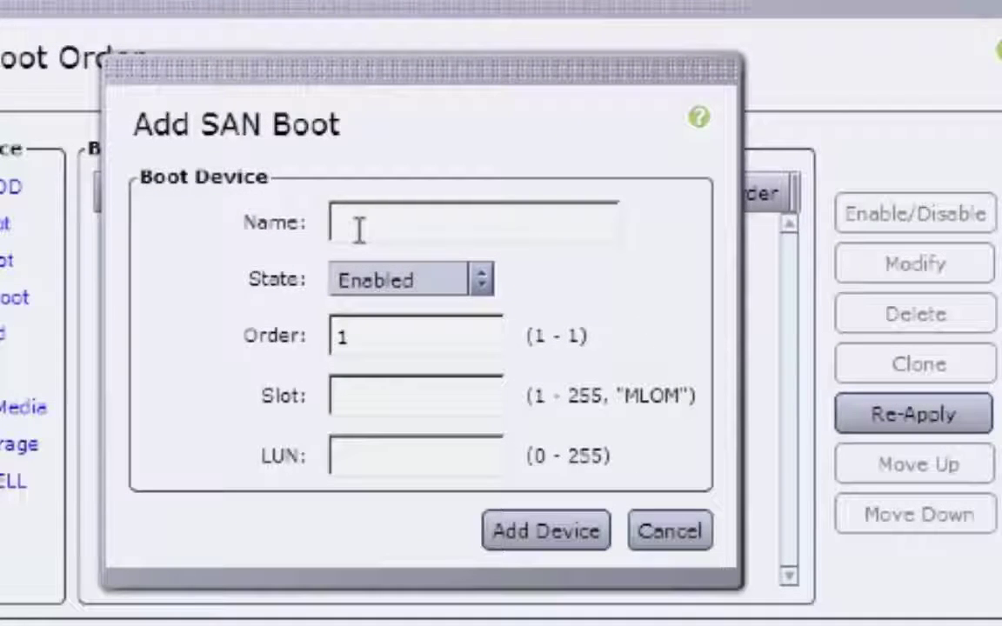
pyautogui.write('SANBootLinux')
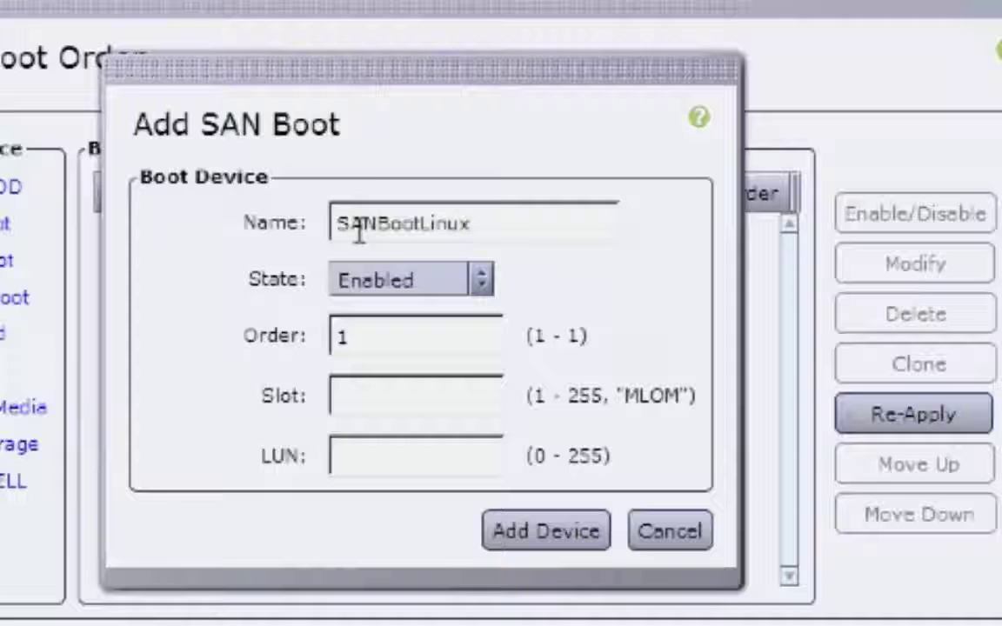
pyautogui.click(380, 401)
pyautogui.write('MLOM')
pyautogui.click(370, 459)
pyautogui.write('0')
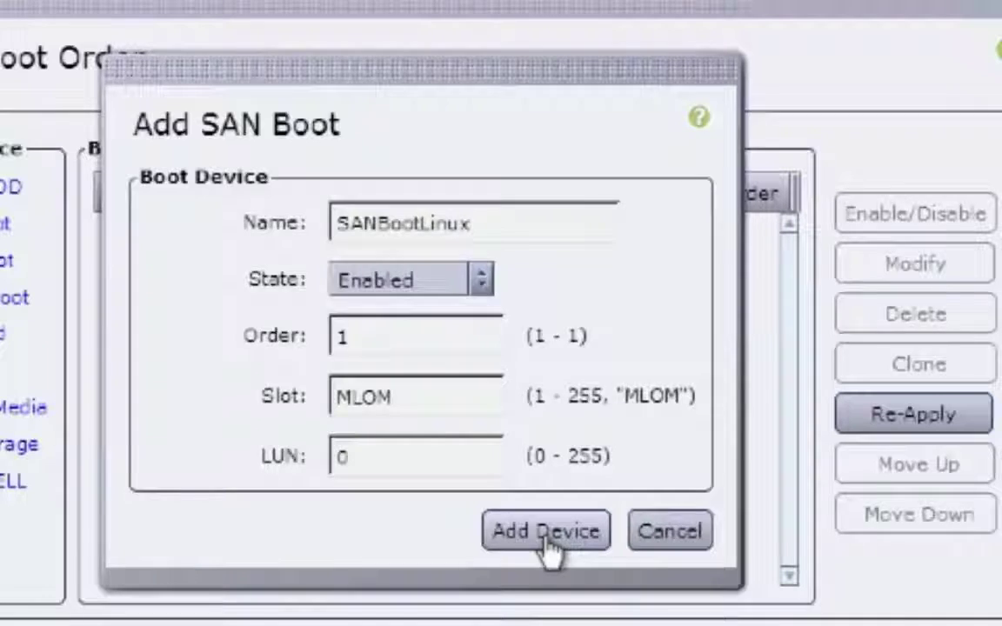
pyautogui.click(548, 532)
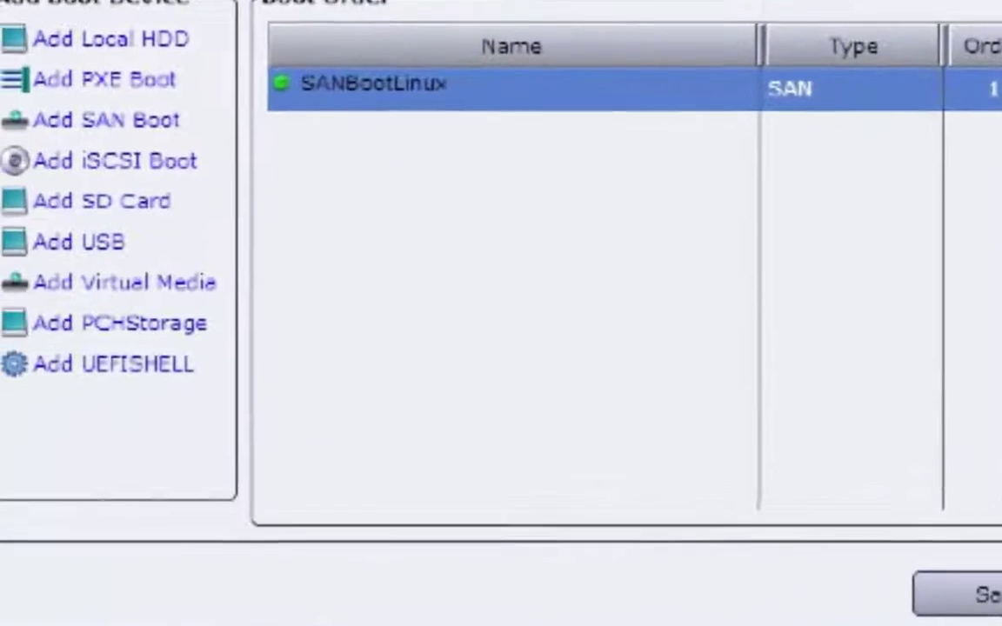
# - Close the boot order dialog so SANBootLinux shows in the configured and actual boot order
pyautogui.click(788, 575)
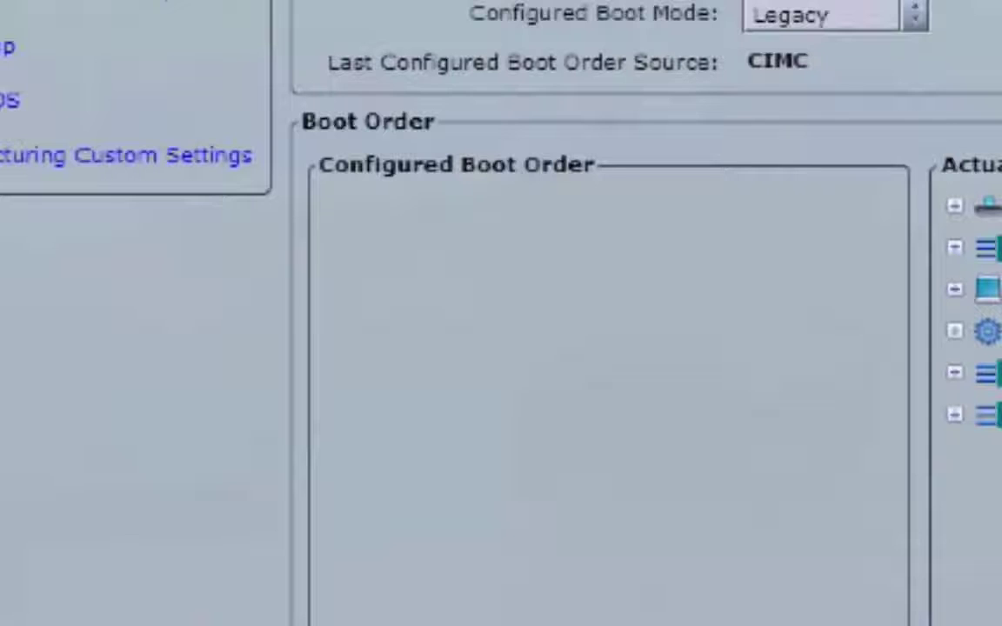